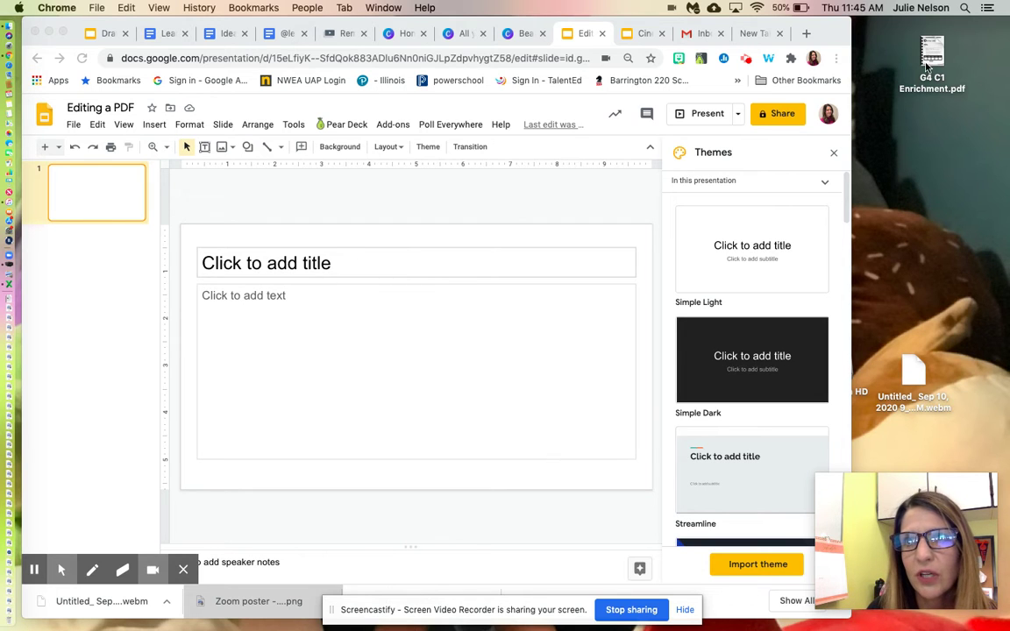
# Open the G4 C1 Enrichment.pdf worksheet from the desktop in Preview
pyautogui.doubleClick(932, 56)
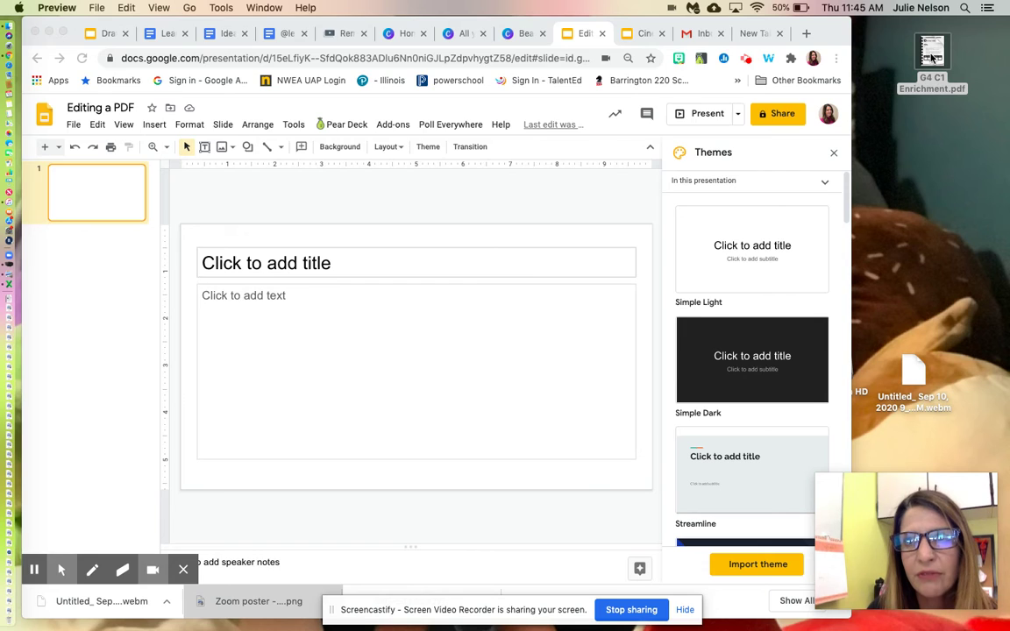
# Take a region screenshot of the worksheet's first page
pyautogui.scroll(10, 222, 341)
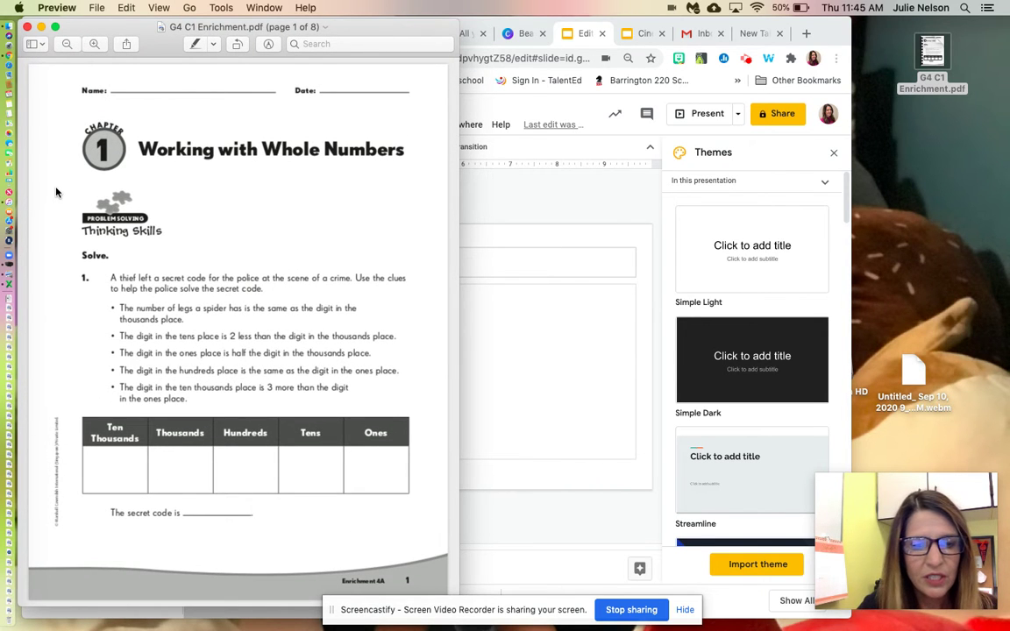
pyautogui.press('super+shift+4')
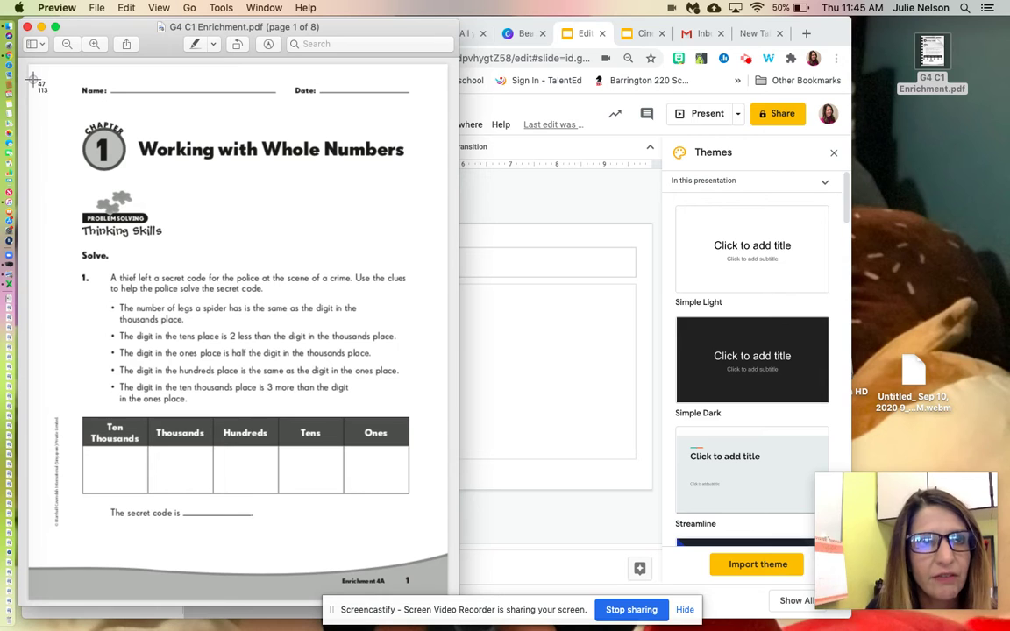
pyautogui.moveTo(33, 69); pyautogui.dragTo(447, 594)
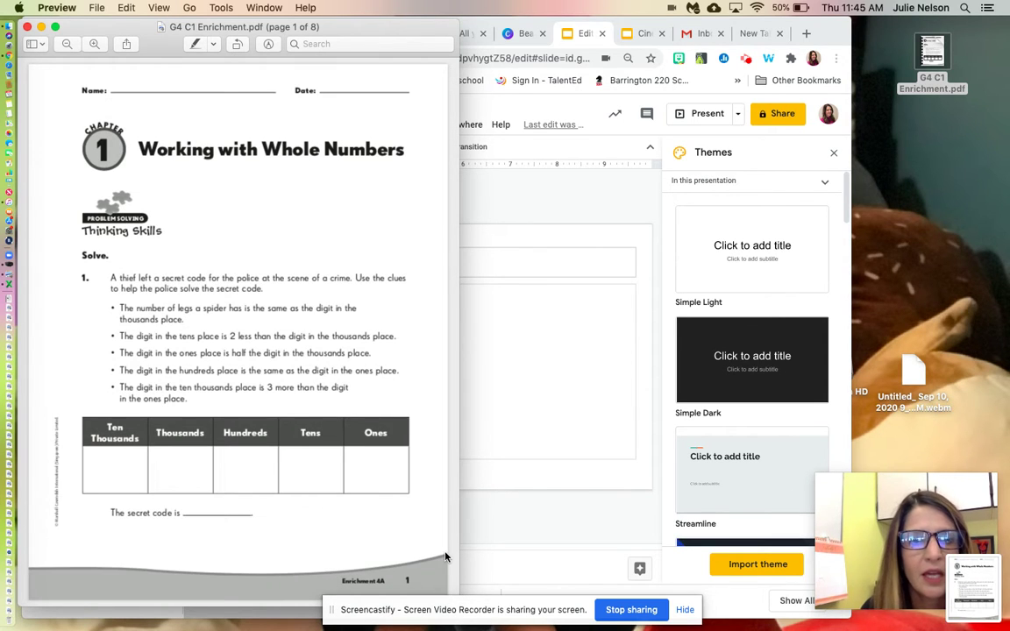
# Screenshot page 2 to the desktop, then close the PDF
pyautogui.scroll(-10, 427, 532)
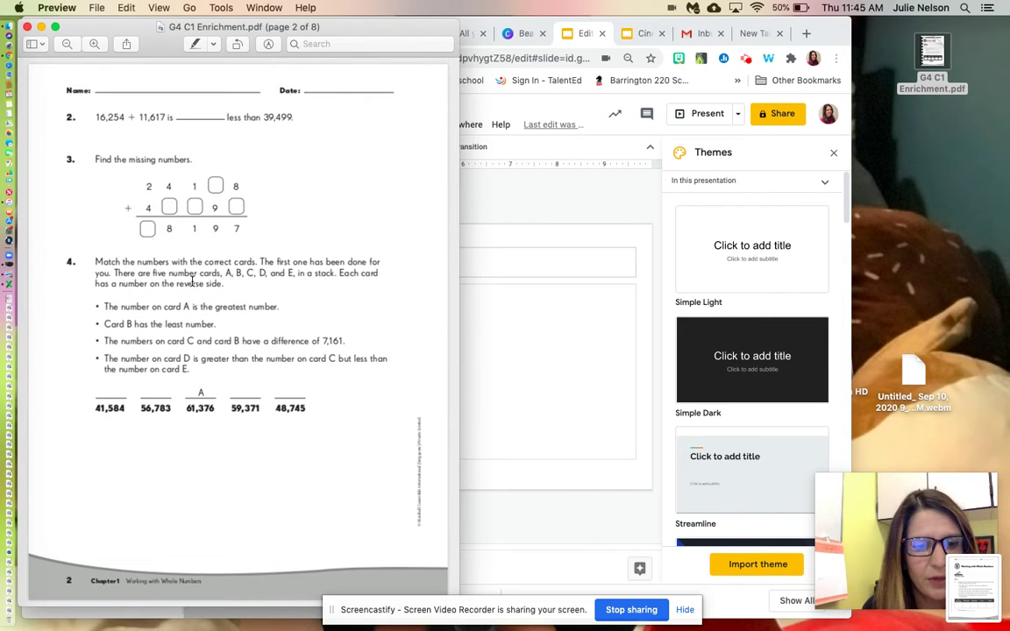
pyautogui.press('super+shift+4')
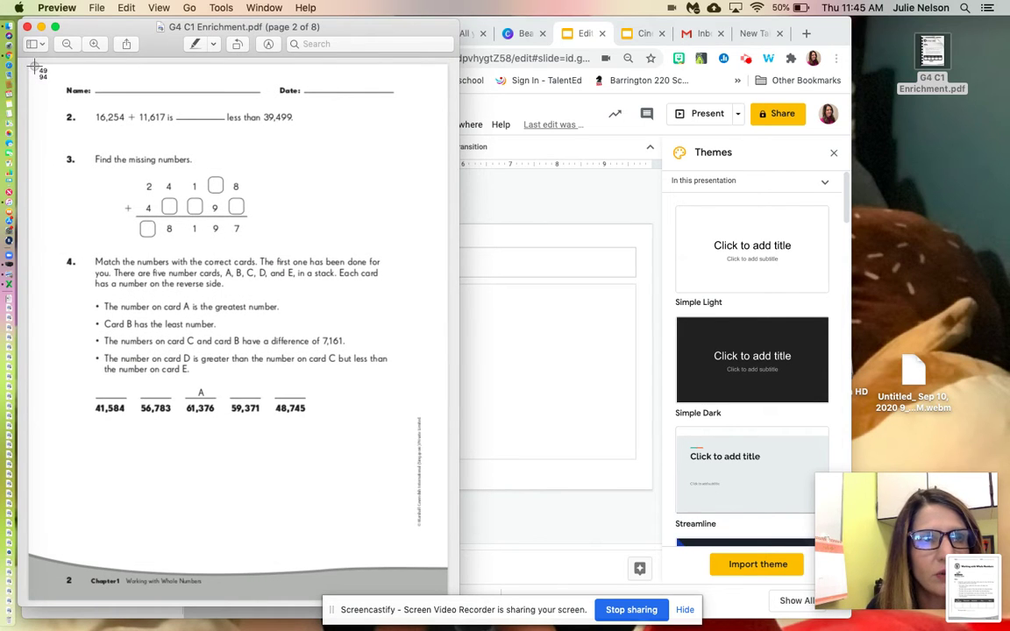
pyautogui.moveTo(35, 68); pyautogui.dragTo(442, 568)
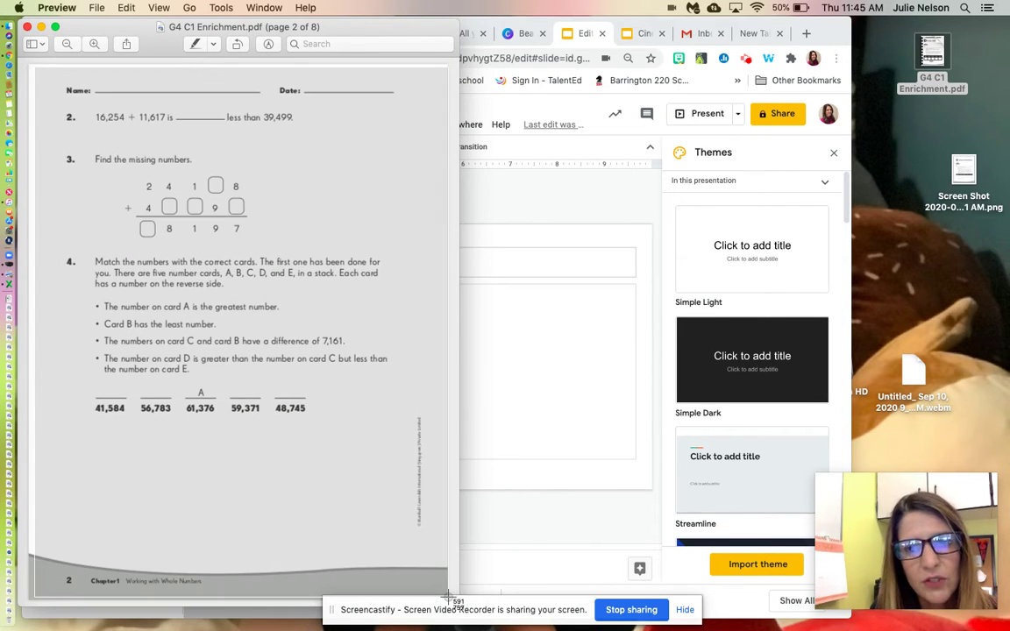
pyautogui.moveTo(973, 579); pyautogui.dragTo(966, 294)
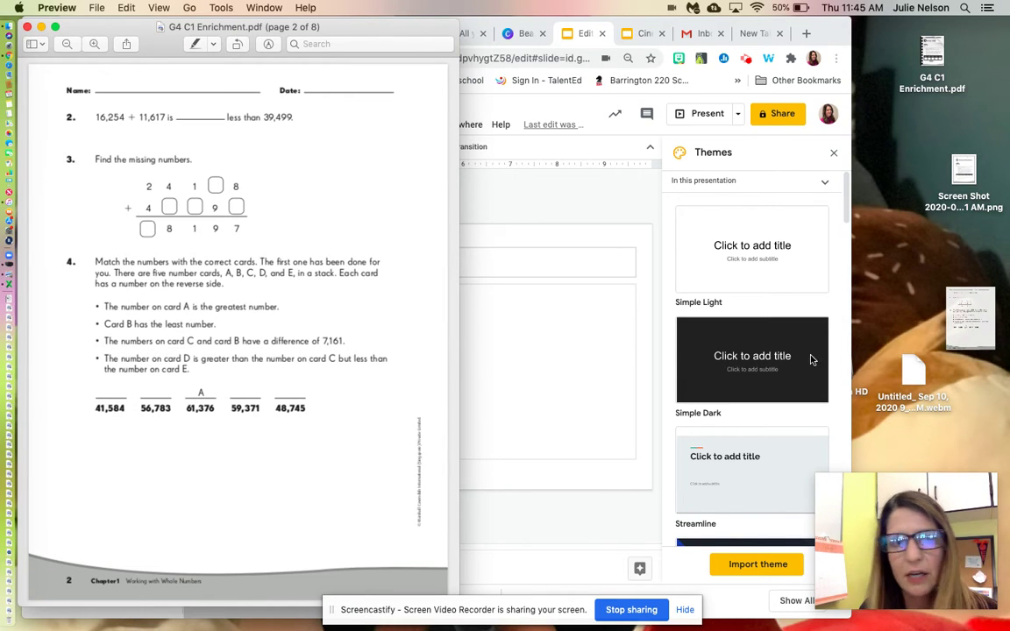
pyautogui.click(27, 27)
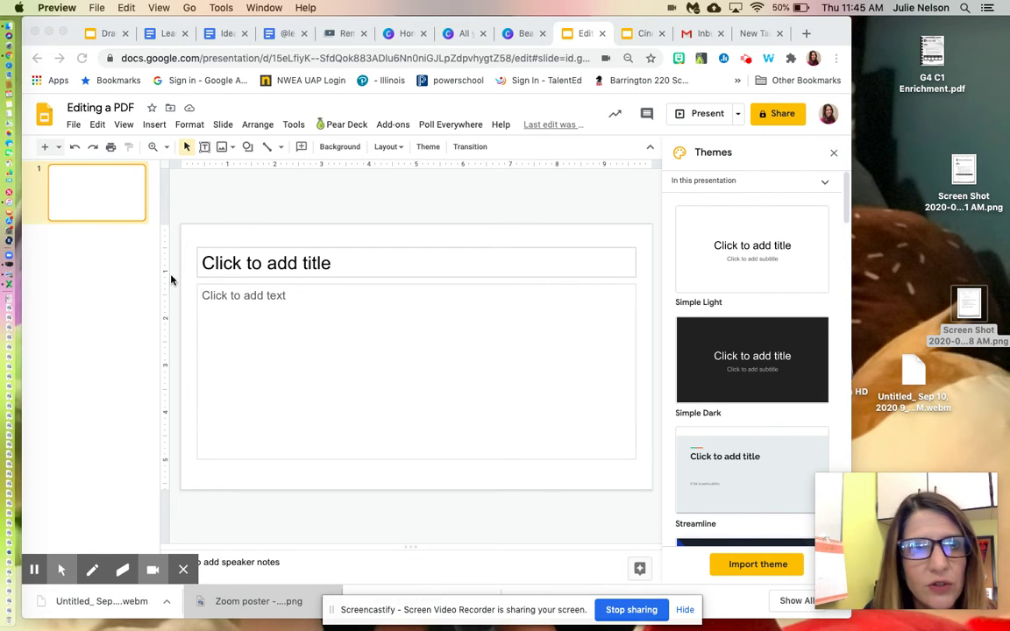
# Set the presentation to a custom page size of 8.5 × 11 inches
pyautogui.click(73, 128)
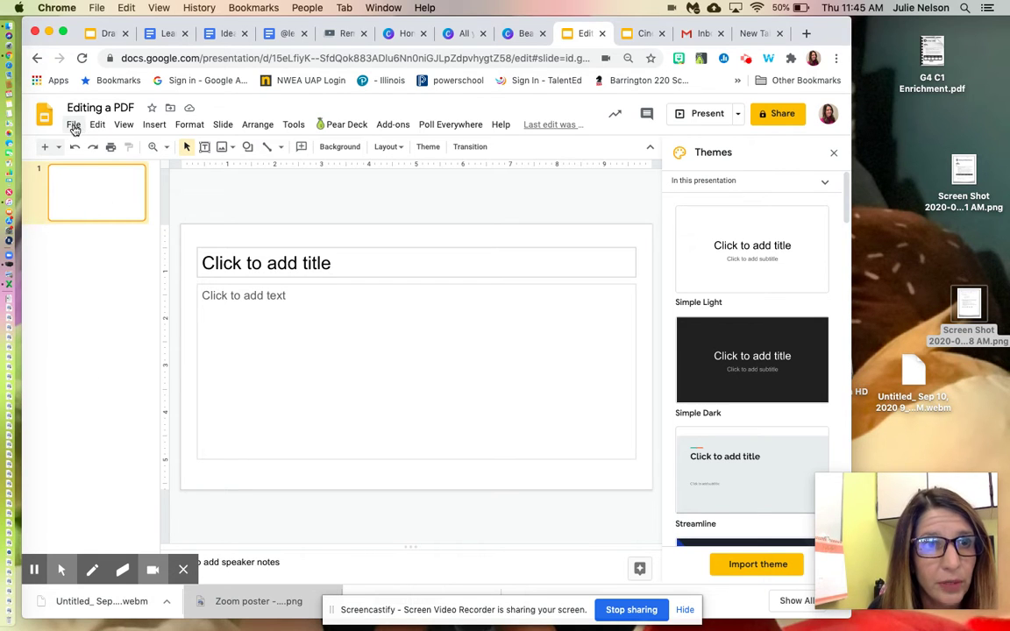
pyautogui.click(74, 124)
pyautogui.click(111, 541)
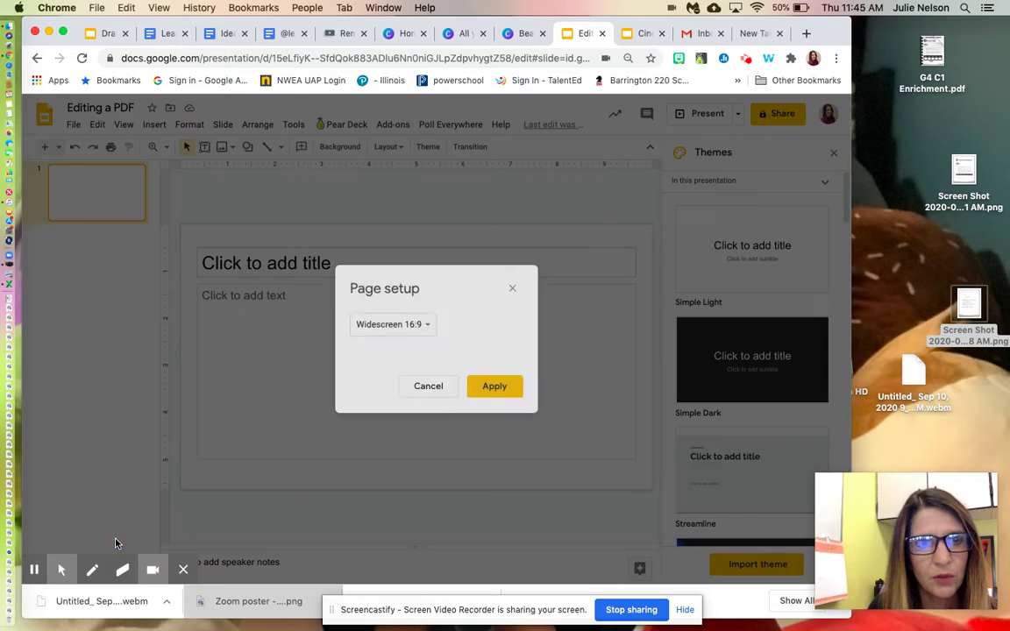
pyautogui.click(426, 334)
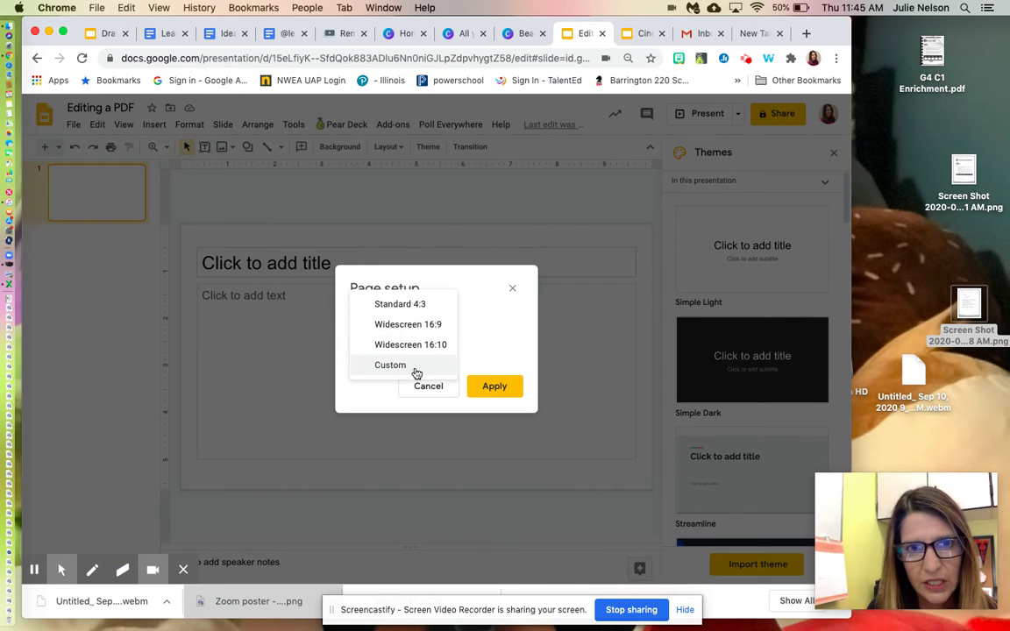
pyautogui.click(414, 366)
pyautogui.doubleClick(377, 359)
pyautogui.press('BackSpace')
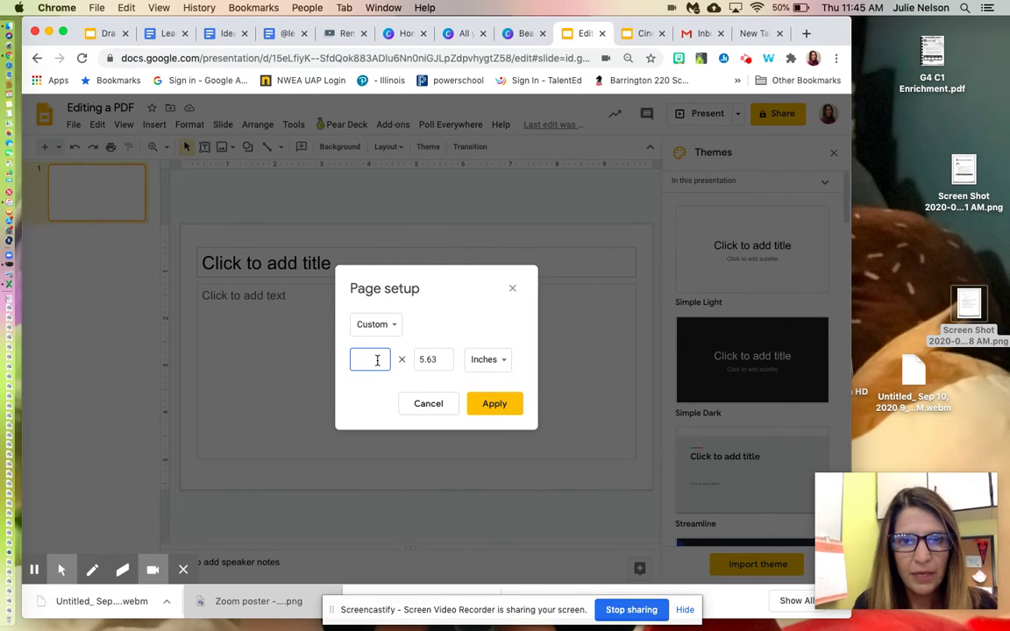
pyautogui.write('8.5')
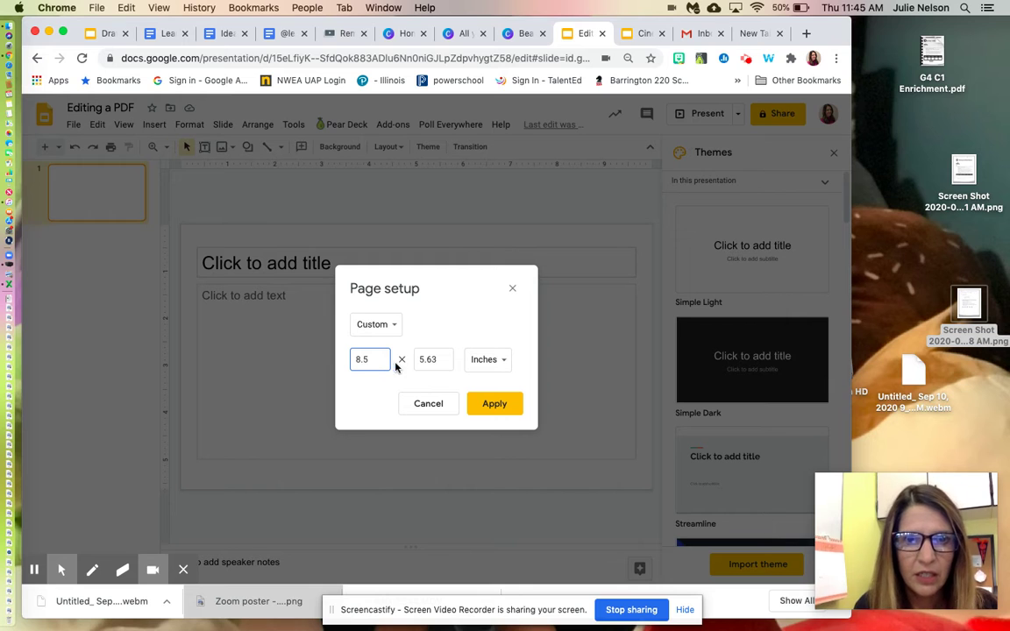
pyautogui.click(434, 358)
pyautogui.press('BackSpace')
pyautogui.press('BackSpace')
pyautogui.press('BackSpace')
pyautogui.press('BackSpace')
pyautogui.write('11')
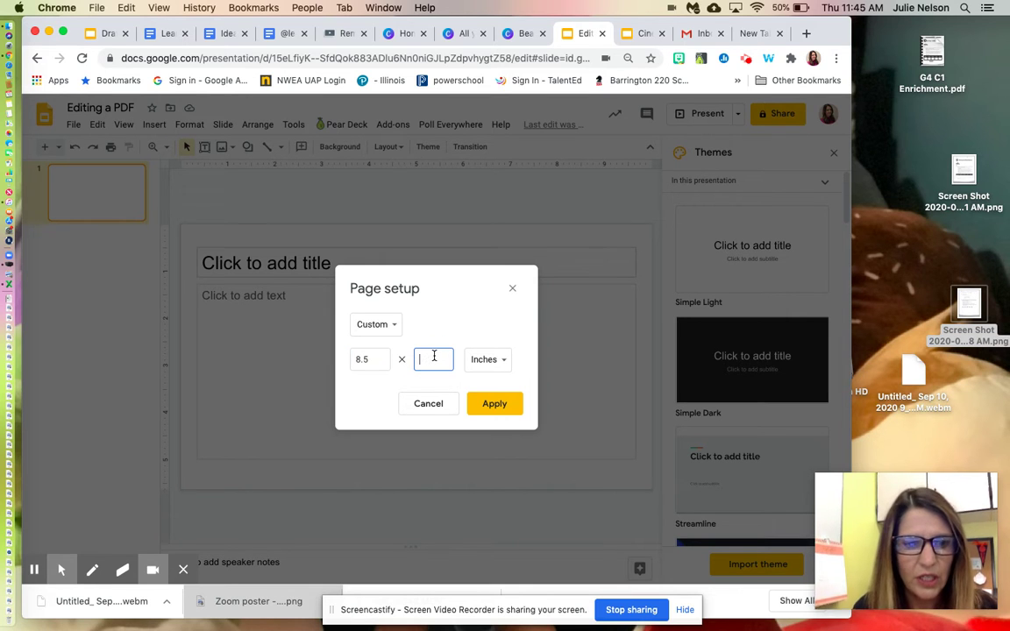
pyautogui.click(496, 409)
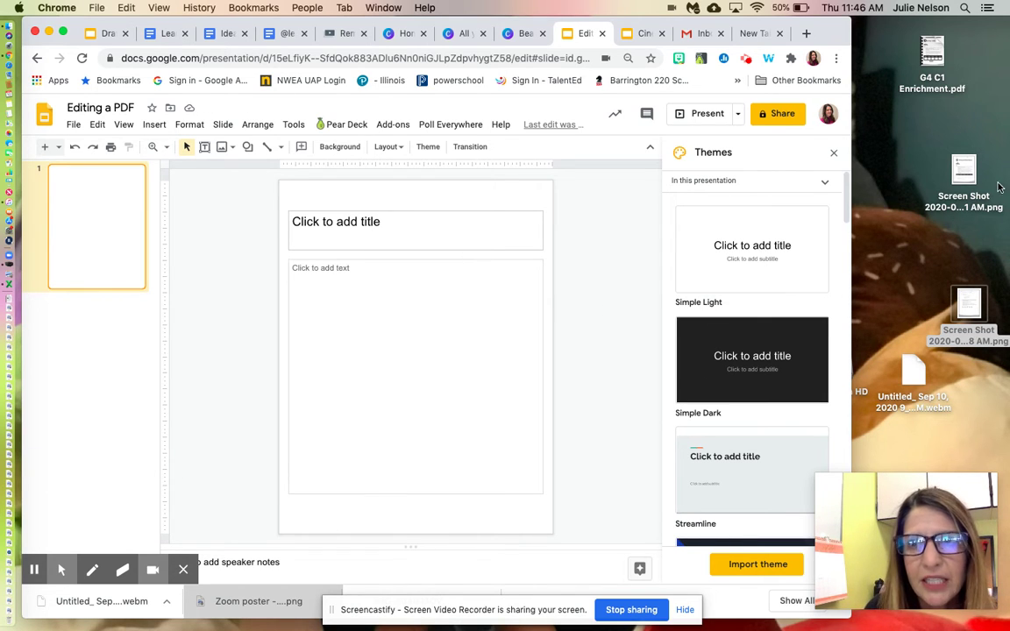
# Set the page 1 worksheet screenshot as slide 1's background image
pyautogui.click(341, 148)
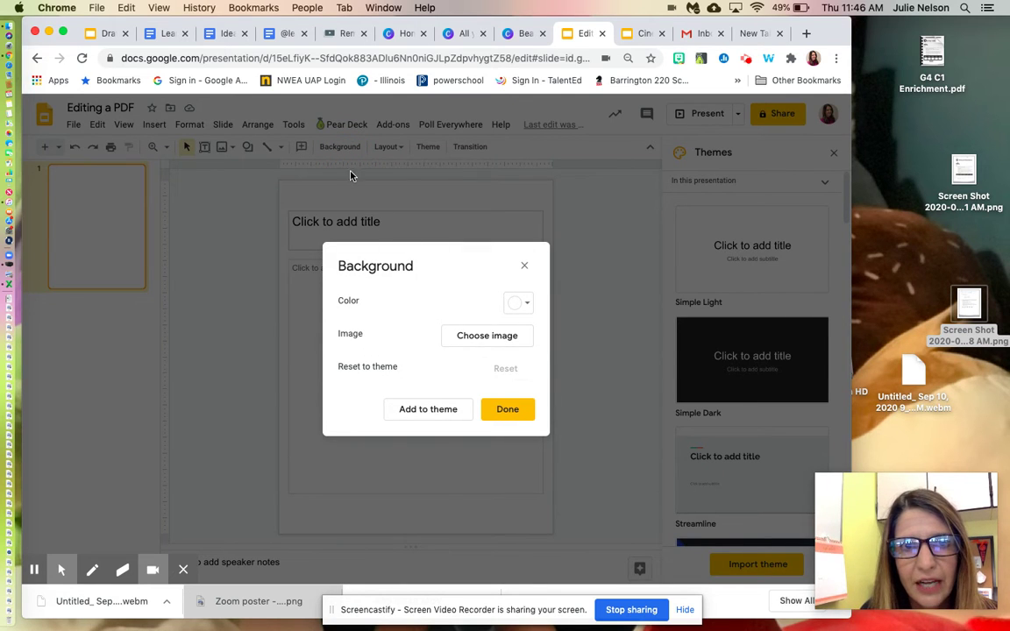
pyautogui.click(480, 342)
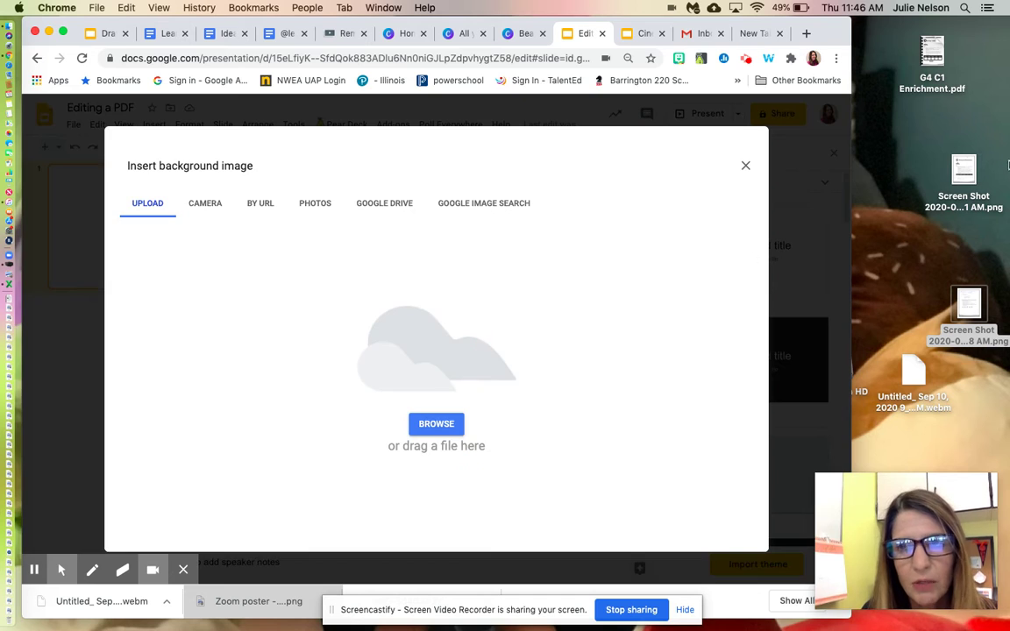
pyautogui.moveTo(963, 171); pyautogui.dragTo(338, 344)
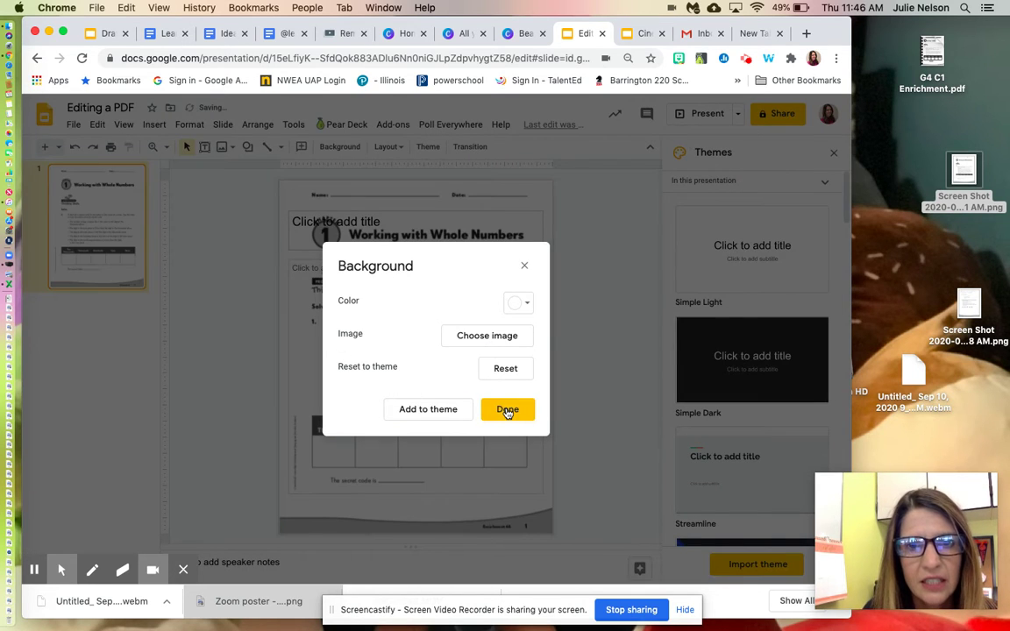
pyautogui.click(506, 409)
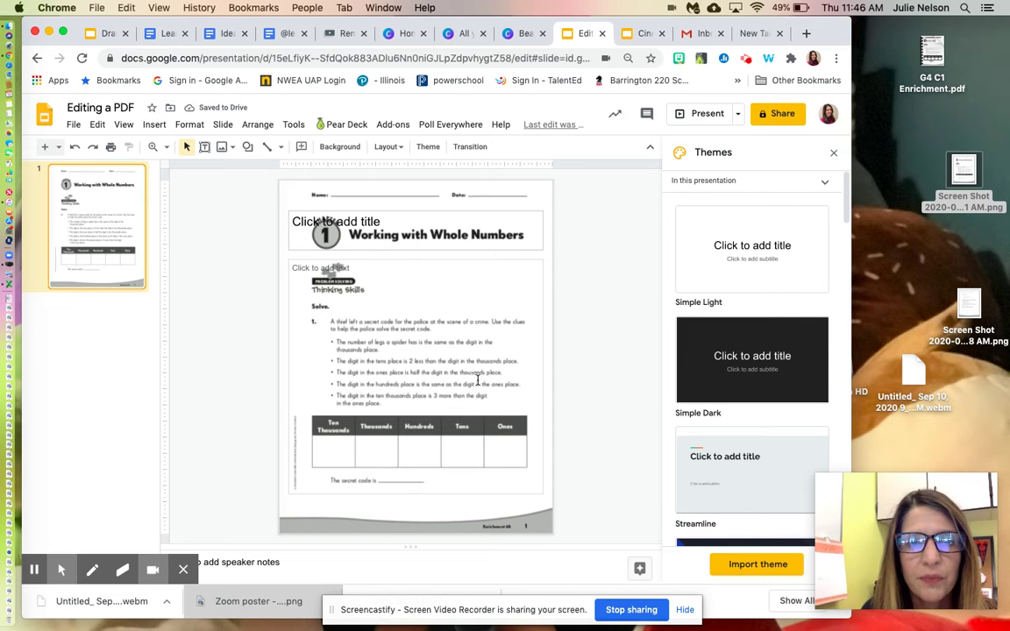
# Delete the empty title and body text placeholders from slide 1
pyautogui.click(298, 248)
pyautogui.press('Delete')
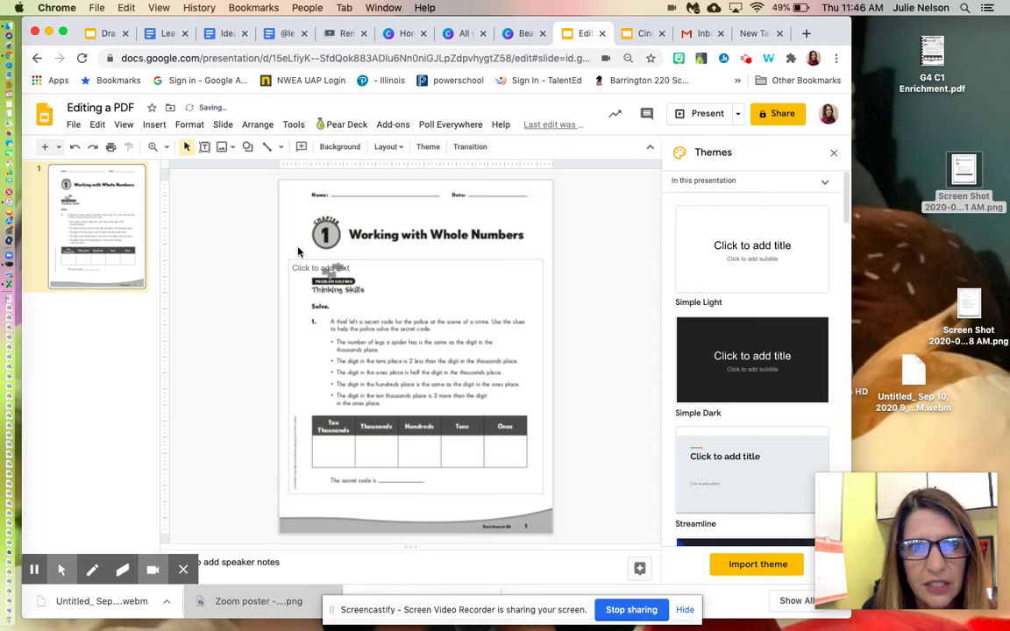
pyautogui.click(385, 261)
pyautogui.press('Delete')
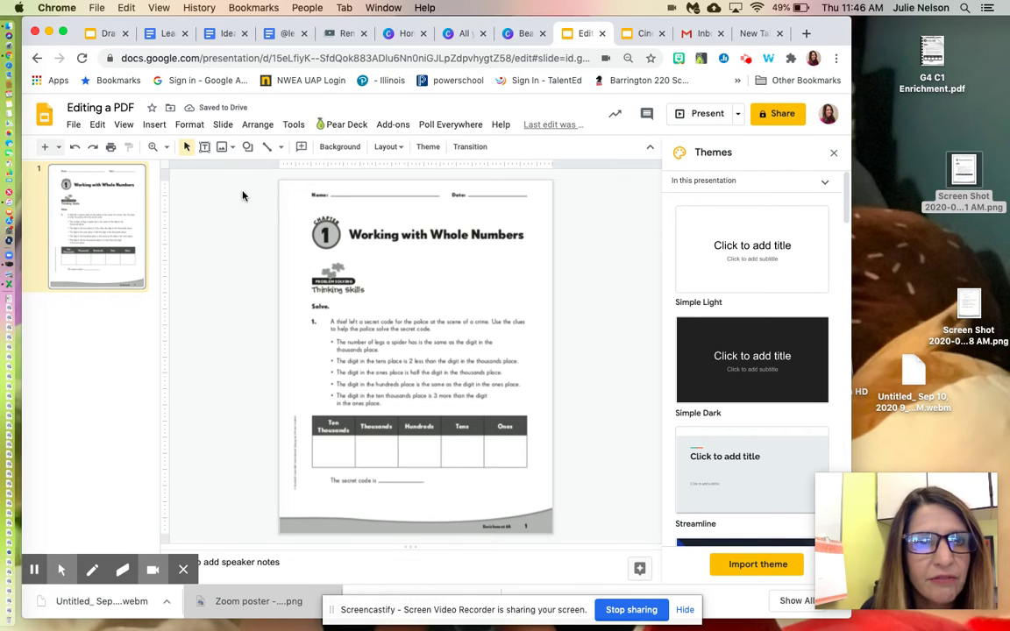
pyautogui.click(205, 146)
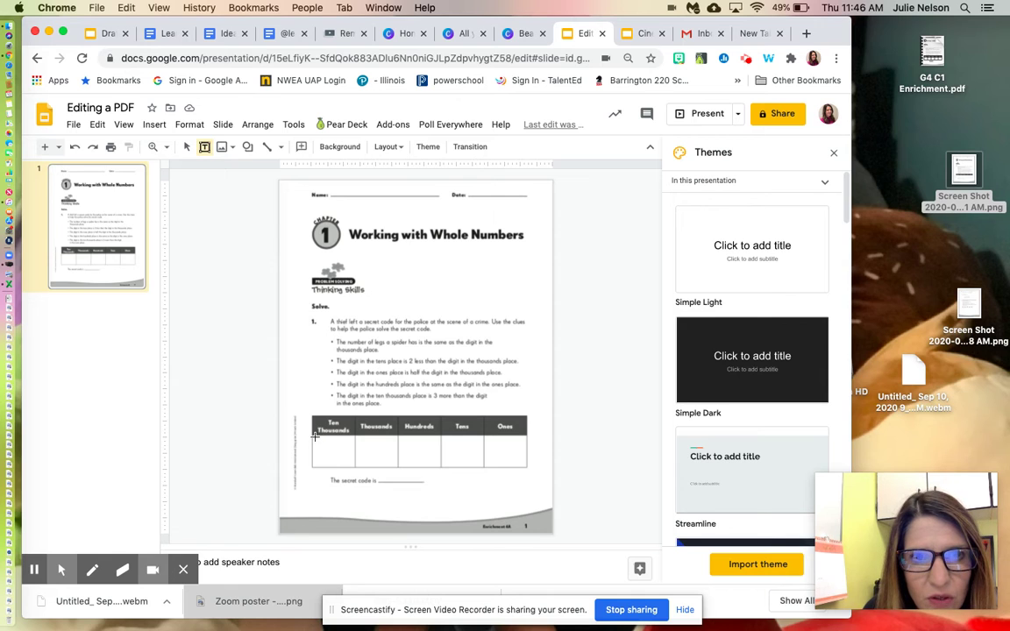
# Add a 'Click here to type' text box in the Ten Thousands answer cell
pyautogui.moveTo(315, 436); pyautogui.dragTo(353, 464)
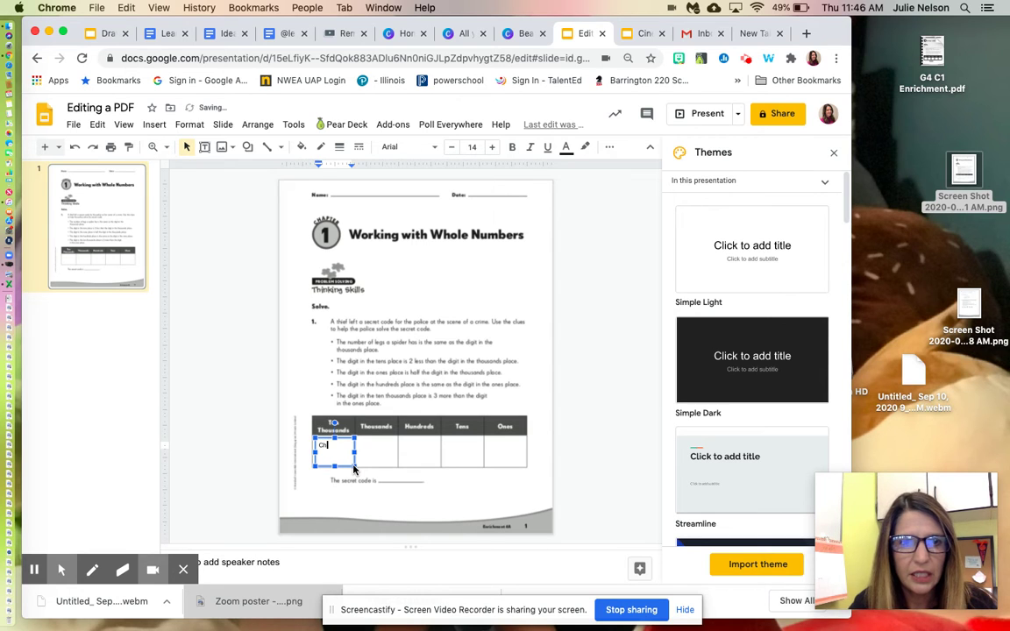
pyautogui.write('Click here ')
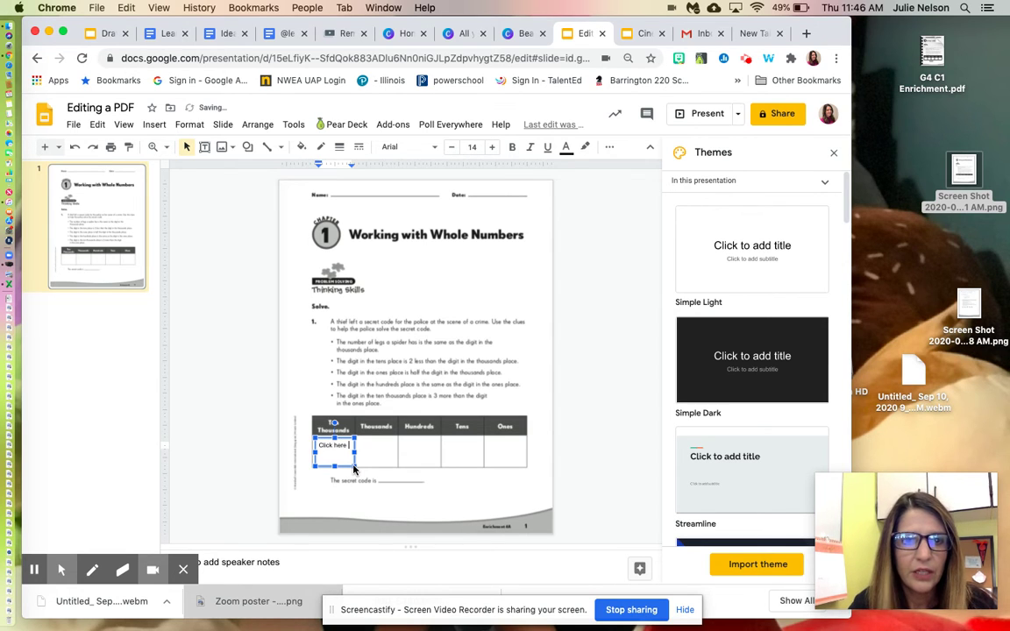
pyautogui.write('to type')
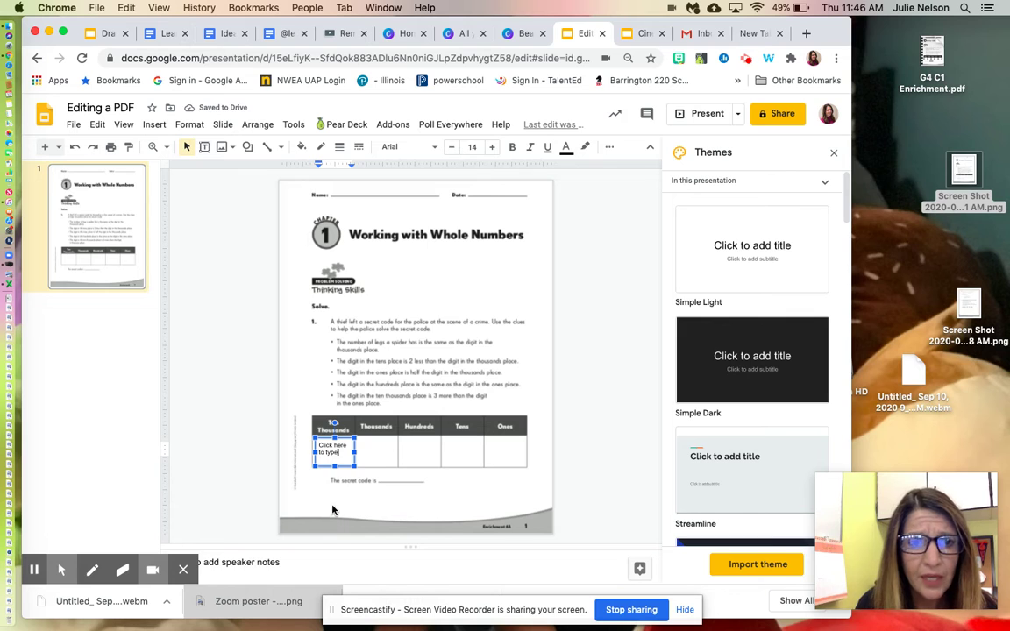
pyautogui.click(296, 429)
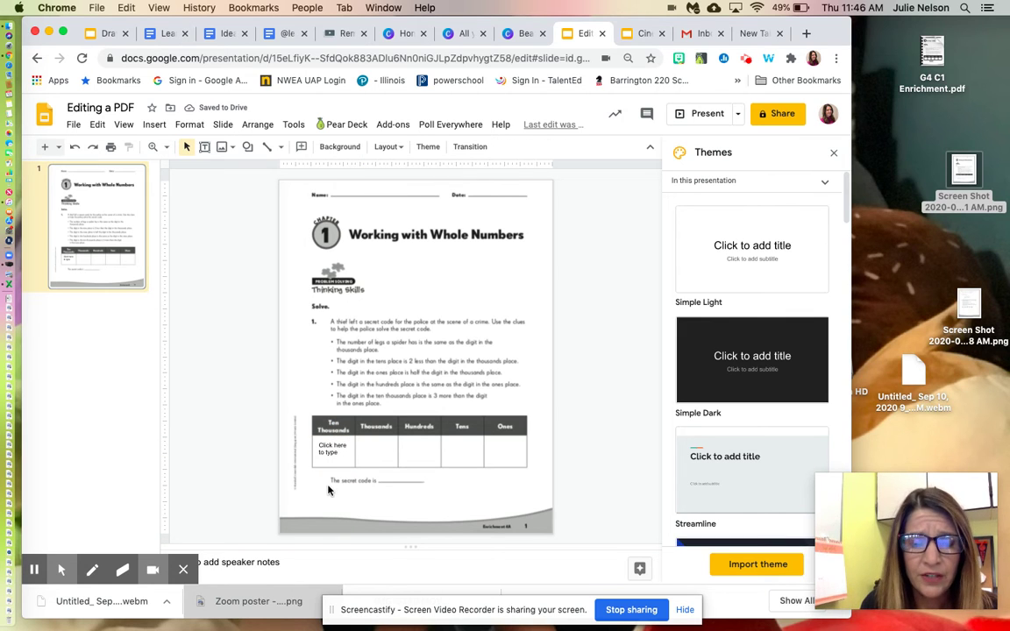
# Draw a text box in the Thousands answer cell filled light orange
pyautogui.click(205, 146)
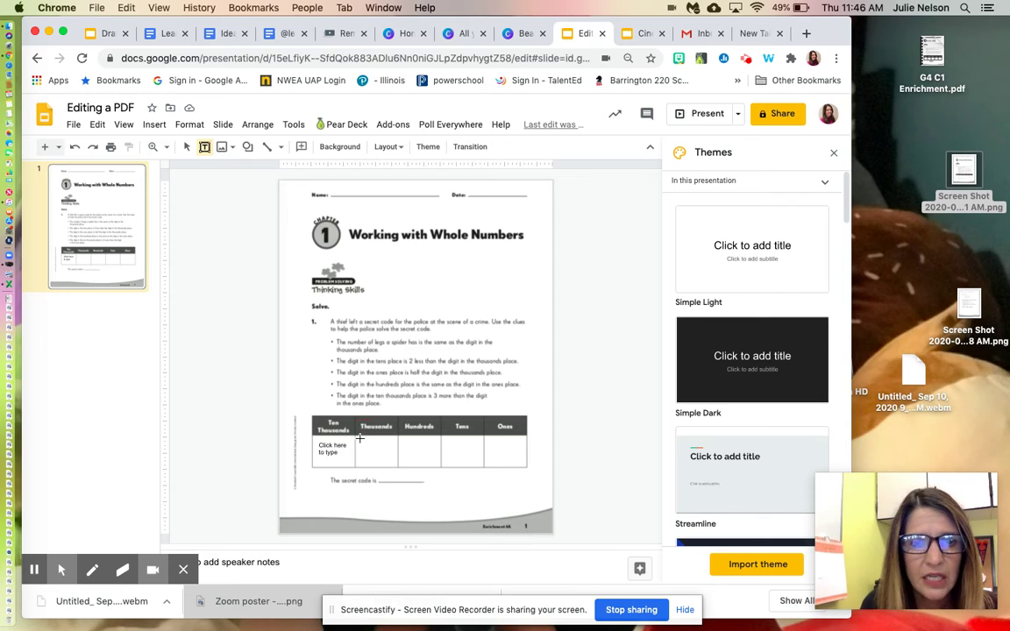
pyautogui.moveTo(359, 438); pyautogui.dragTo(391, 462)
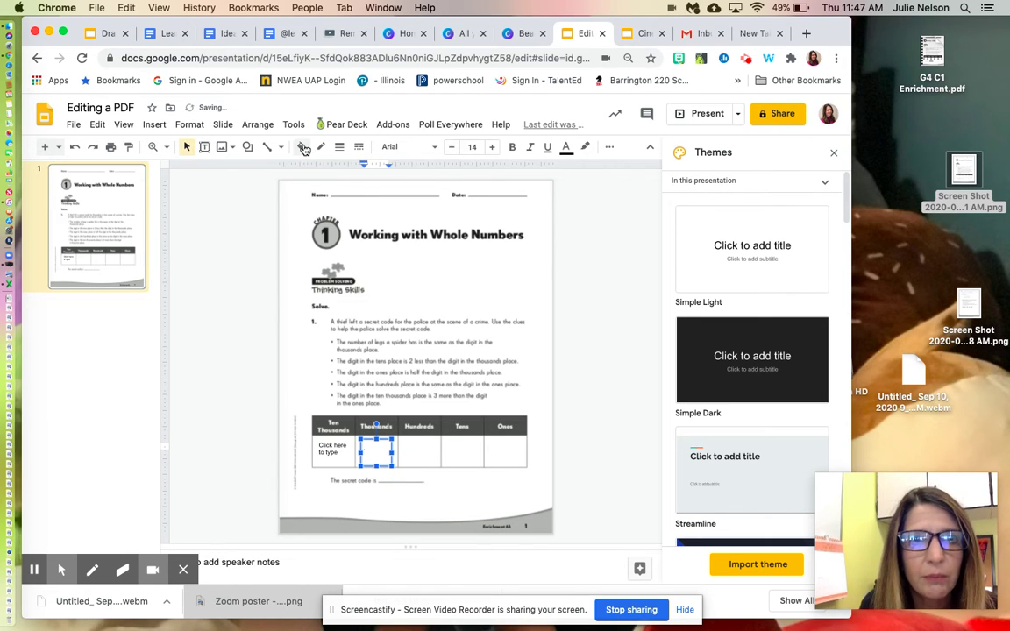
pyautogui.click(301, 147)
pyautogui.click(336, 267)
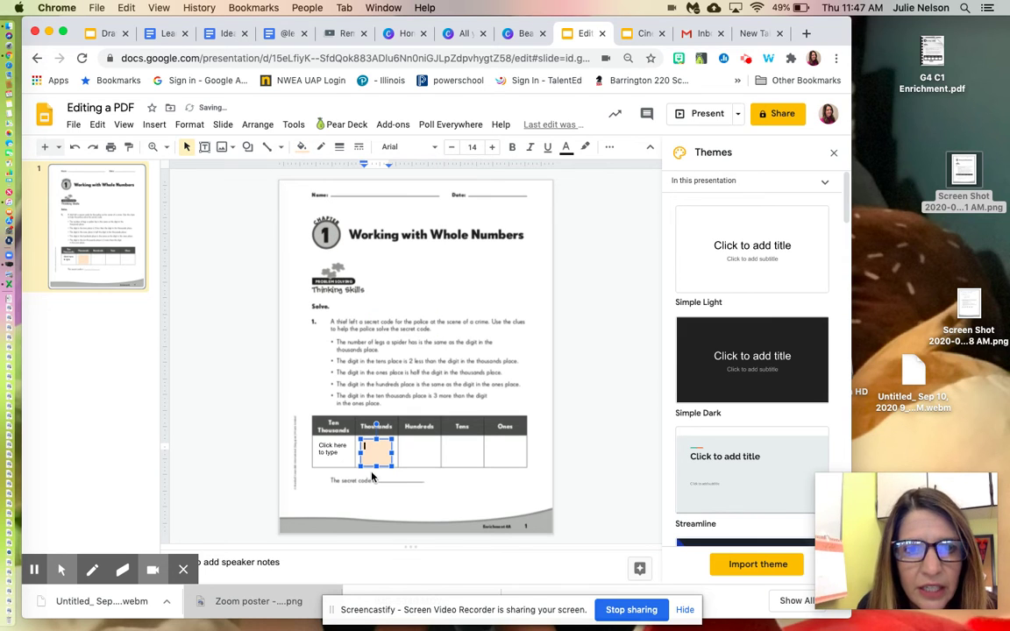
pyautogui.click(375, 492)
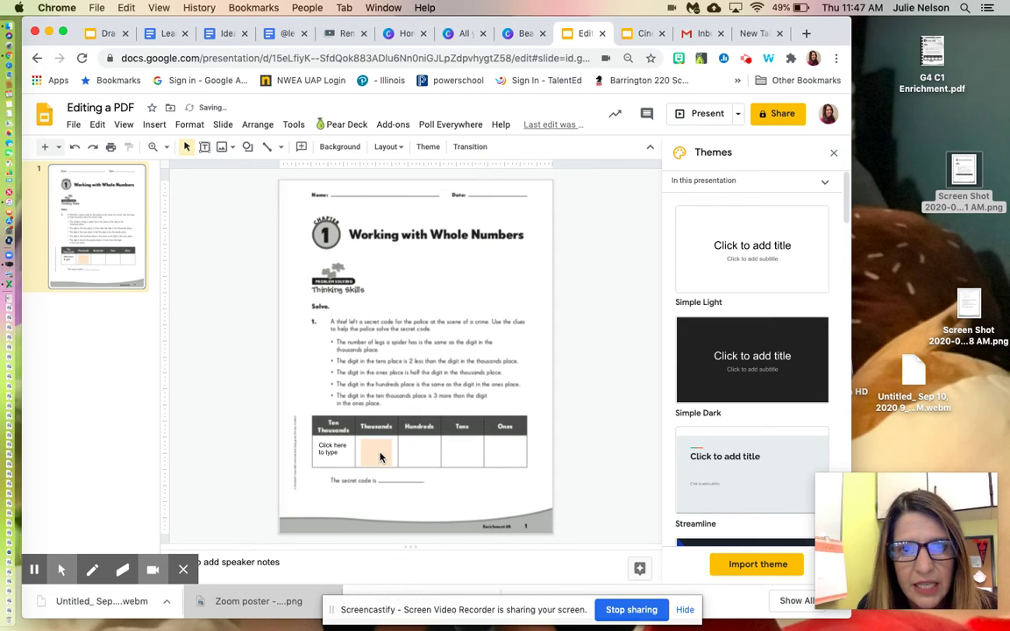
# Add a new slide and delete its title and body placeholders
pyautogui.click(45, 149)
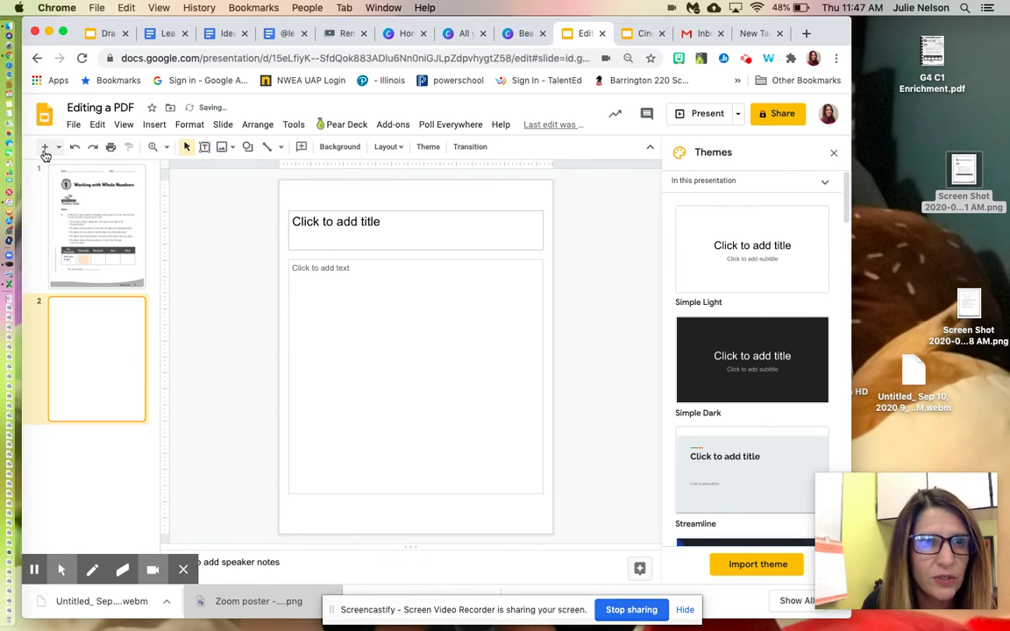
pyautogui.click(386, 214)
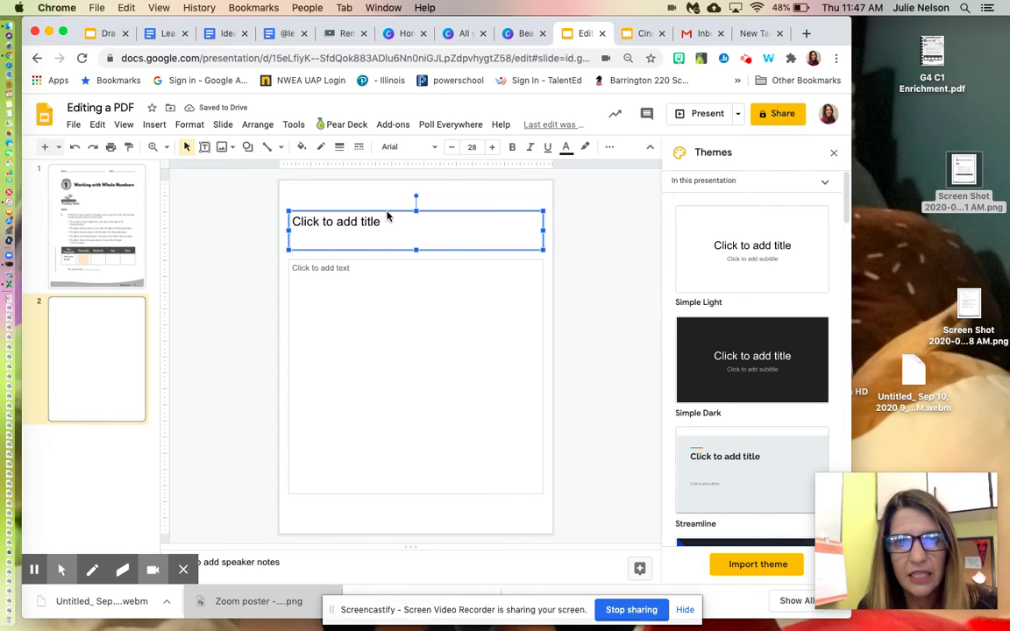
pyautogui.press('Delete')
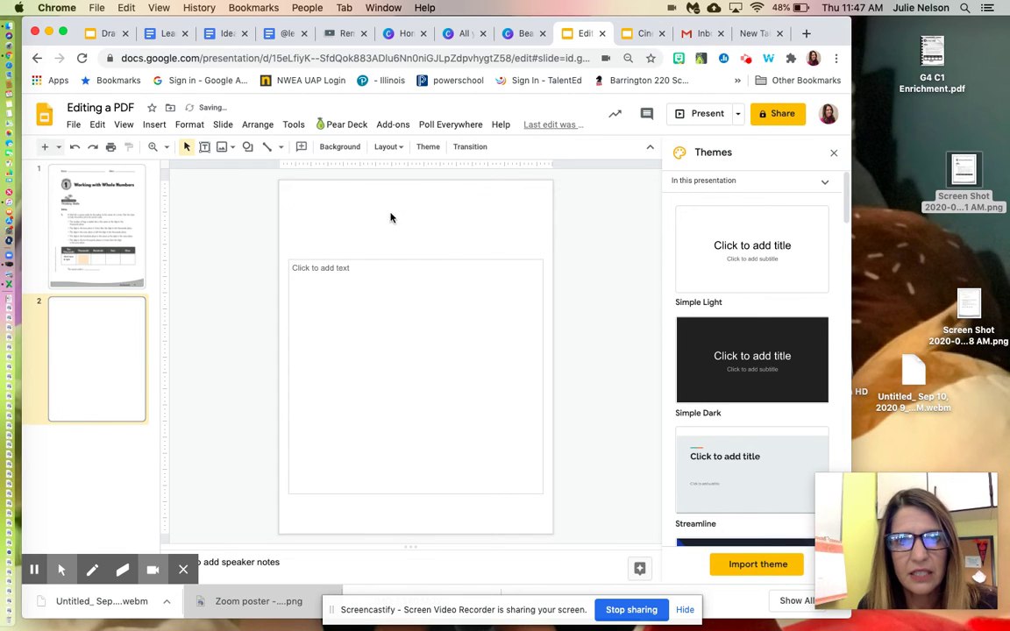
pyautogui.click(376, 260)
pyautogui.press('Delete')
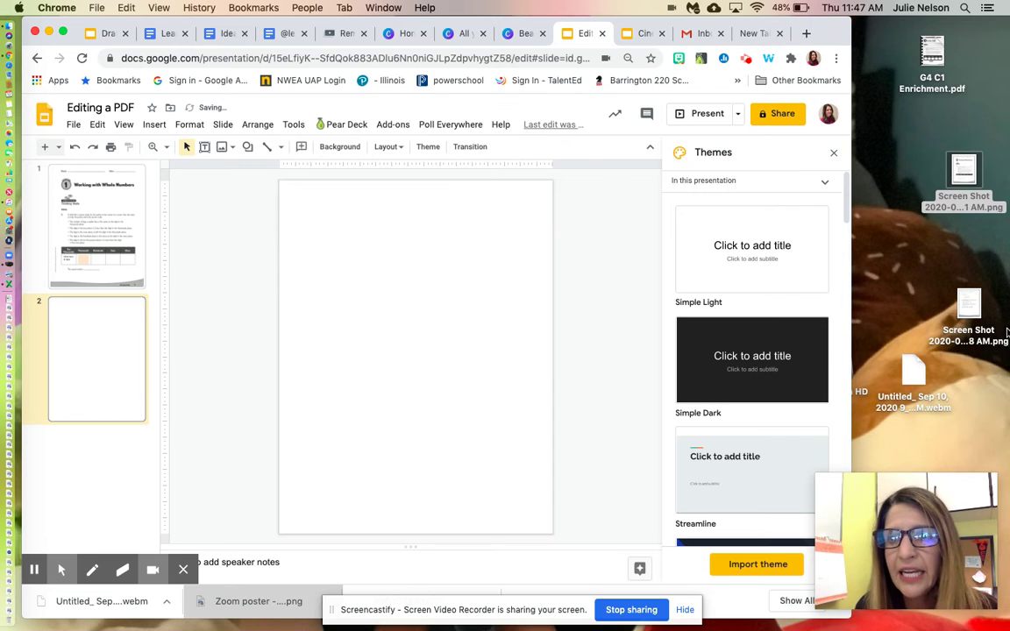
# Set the page 2 worksheet screenshot as slide 2's background image
pyautogui.click(334, 151)
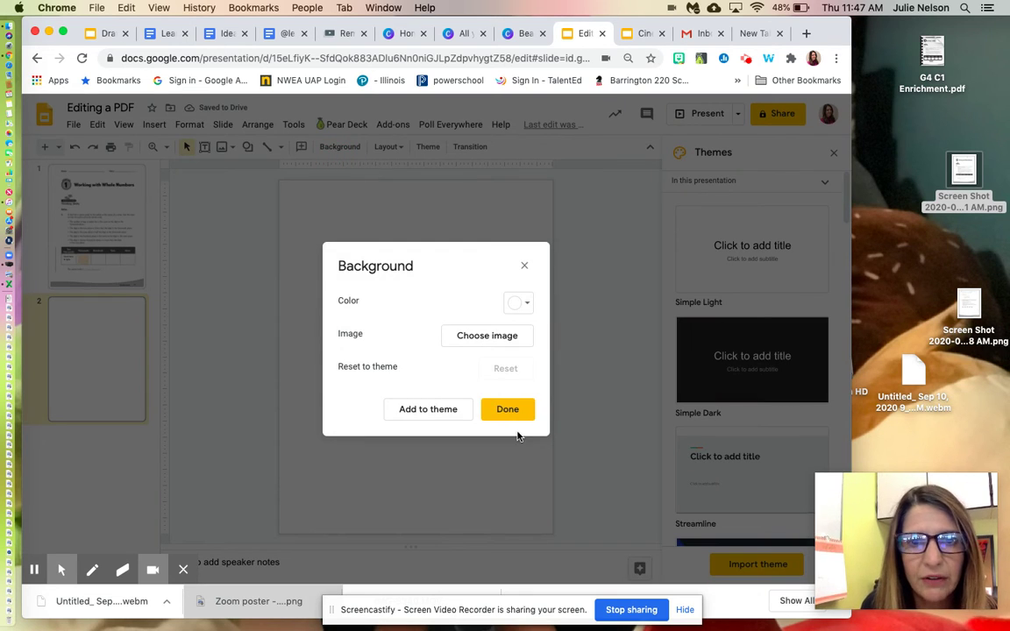
pyautogui.click(506, 341)
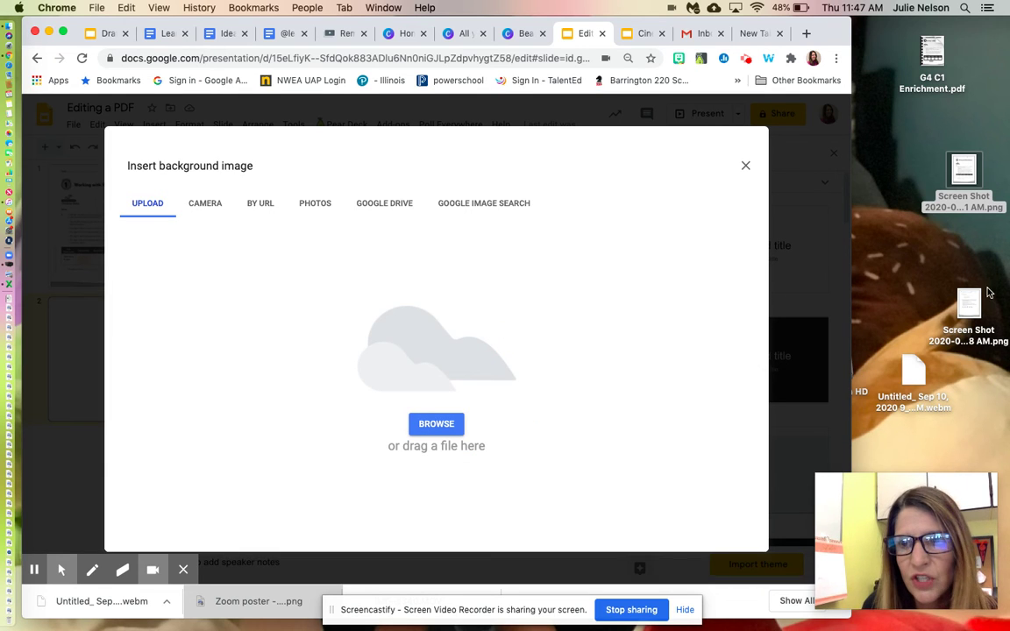
pyautogui.moveTo(968, 307); pyautogui.dragTo(375, 334)
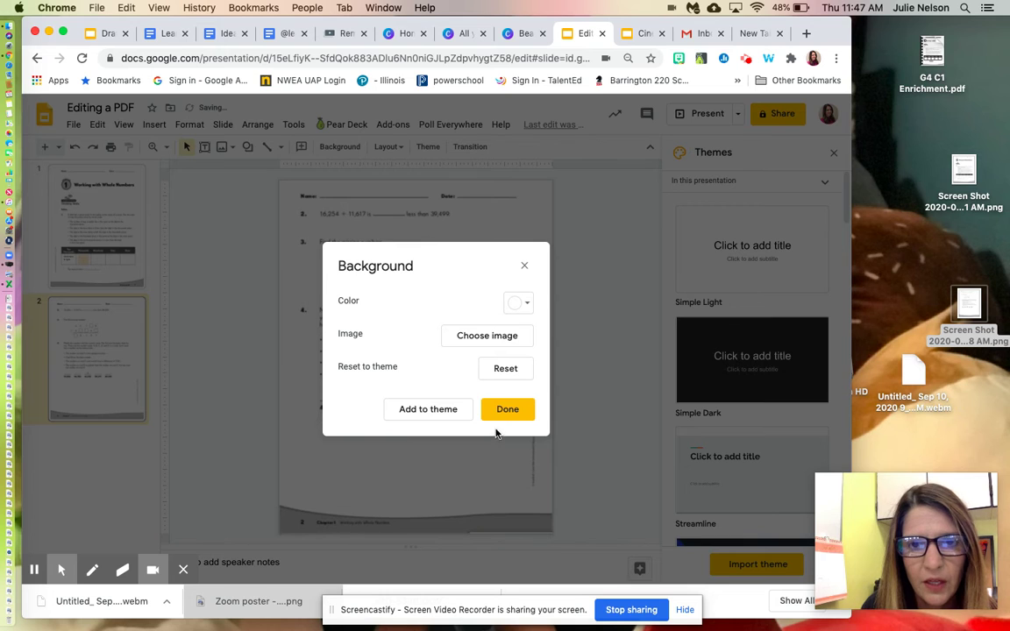
pyautogui.click(497, 414)
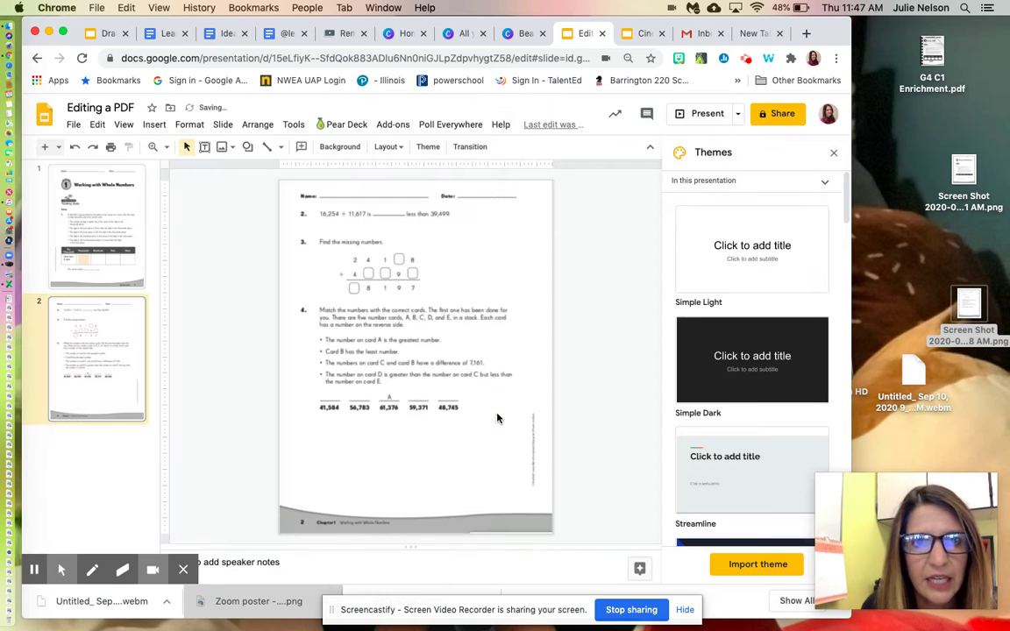
# Draw a light-orange text box over the blank after '16,254 + 11,617 is'
pyautogui.click(204, 146)
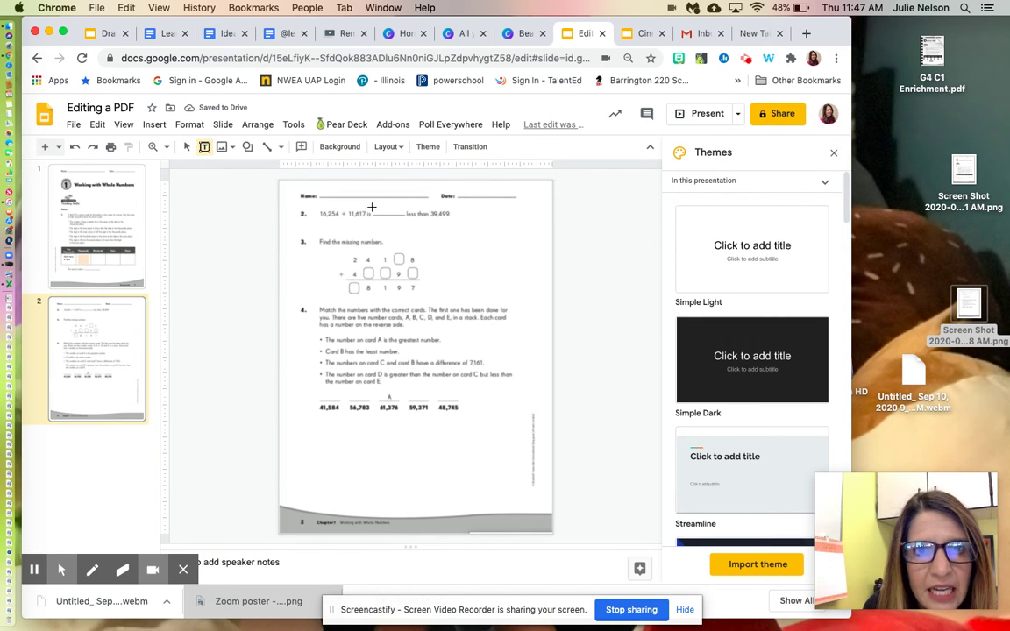
pyautogui.moveTo(376, 204); pyautogui.dragTo(399, 213)
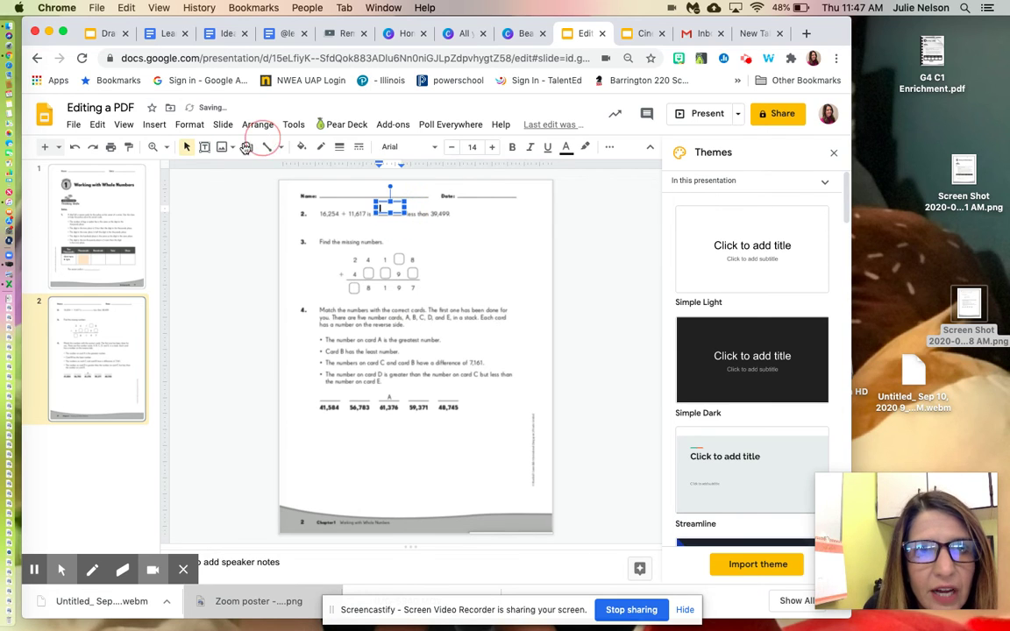
pyautogui.click(301, 147)
pyautogui.click(336, 239)
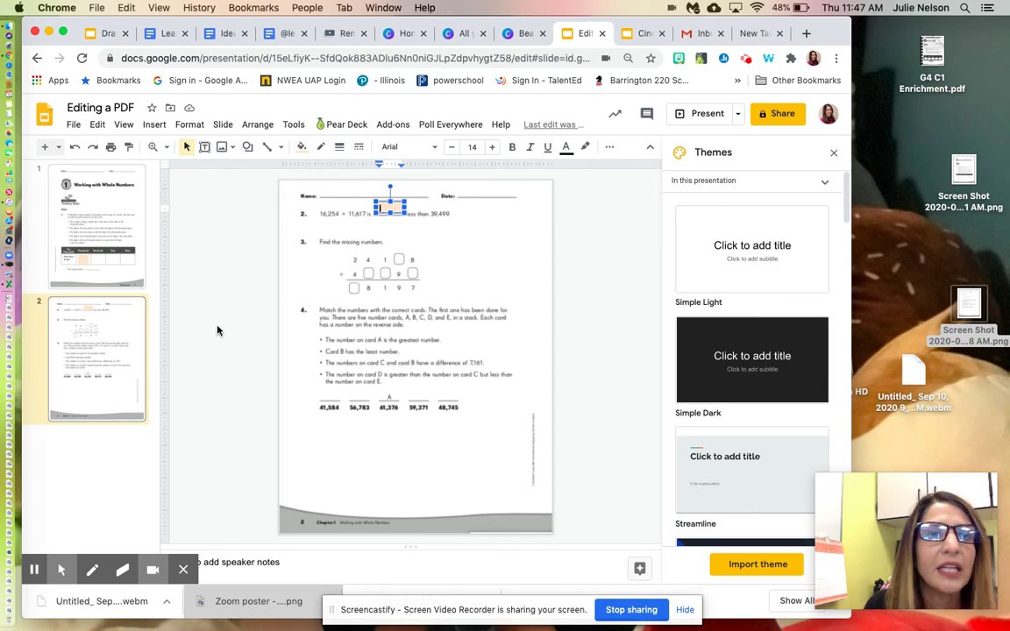
# Draw a tall box left of slide 2 reading 'Click here to type if you need more space'
pyautogui.click(204, 146)
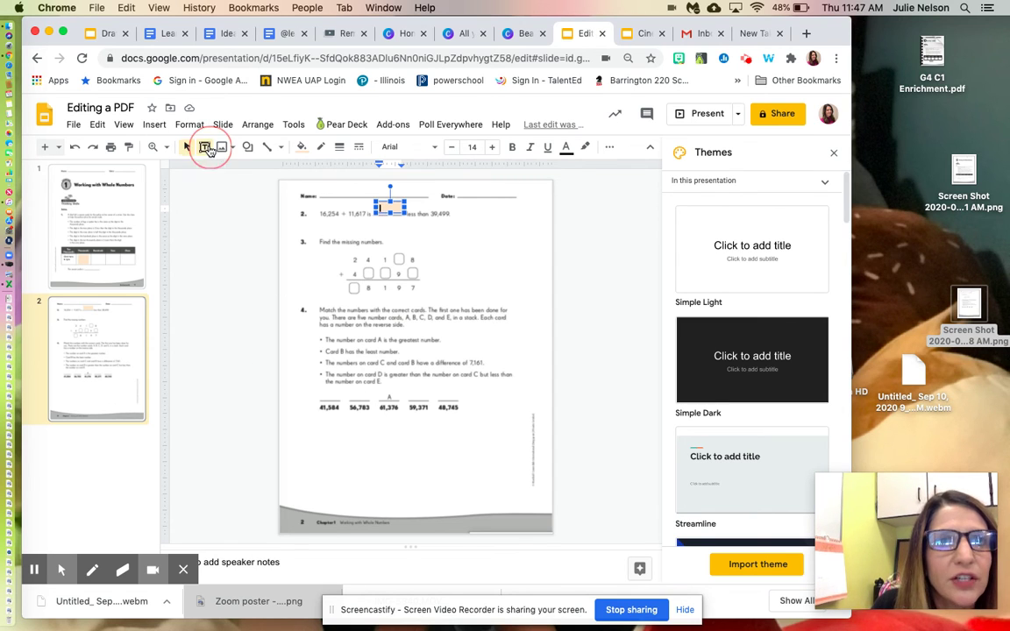
pyautogui.click(199, 241)
pyautogui.moveTo(200, 240); pyautogui.dragTo(270, 494)
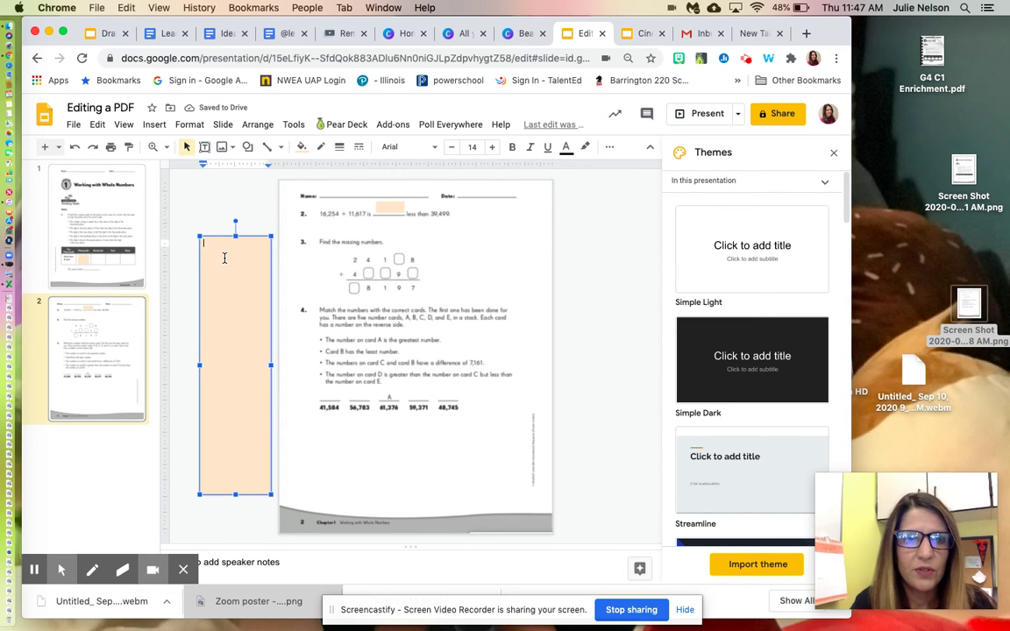
pyautogui.write('click her')
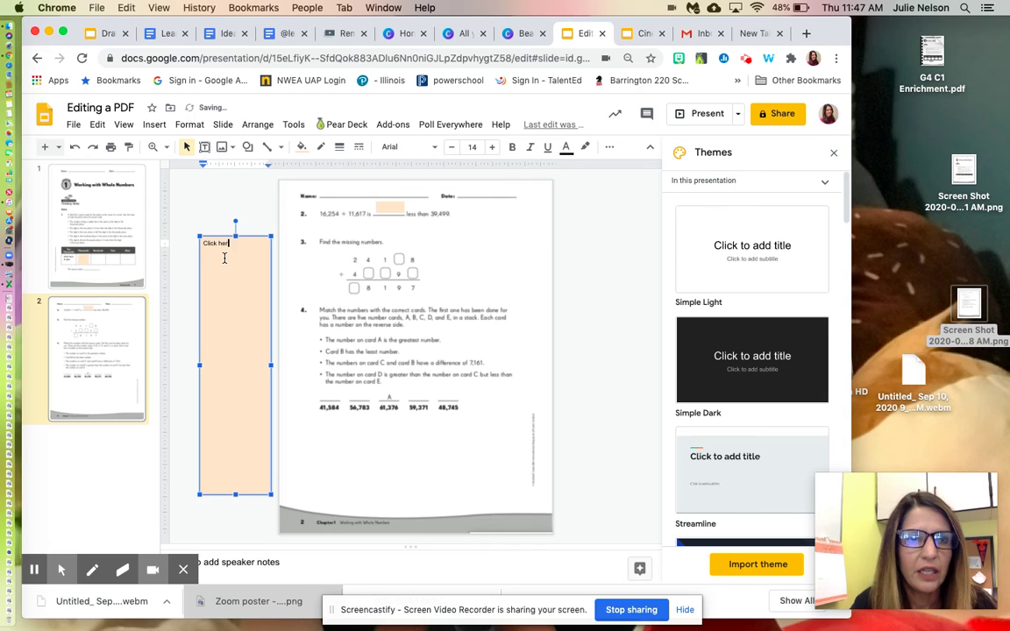
pyautogui.write('e to type ')
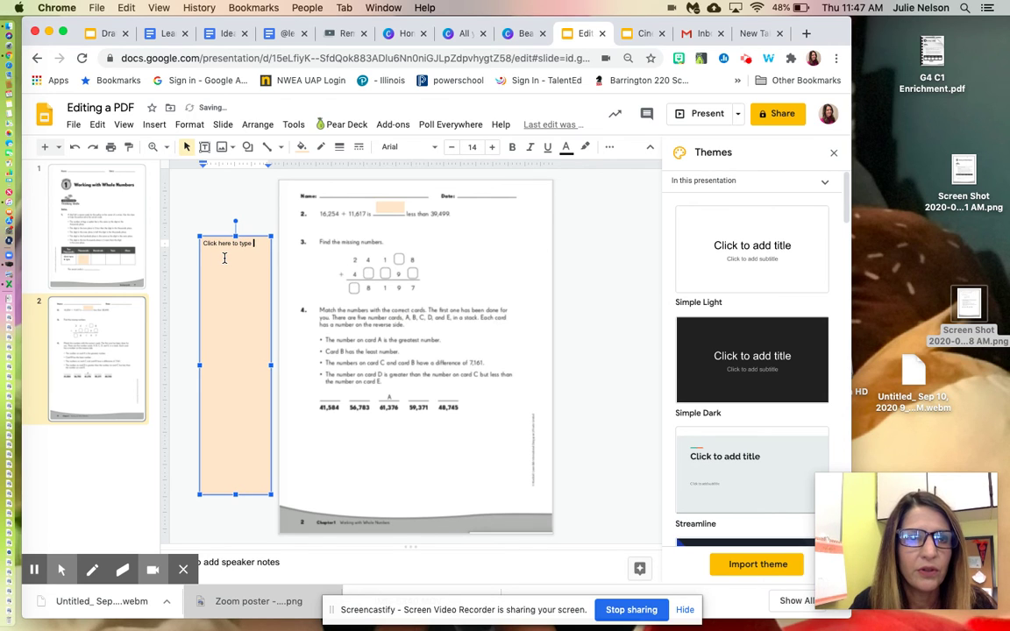
pyautogui.write('if you need')
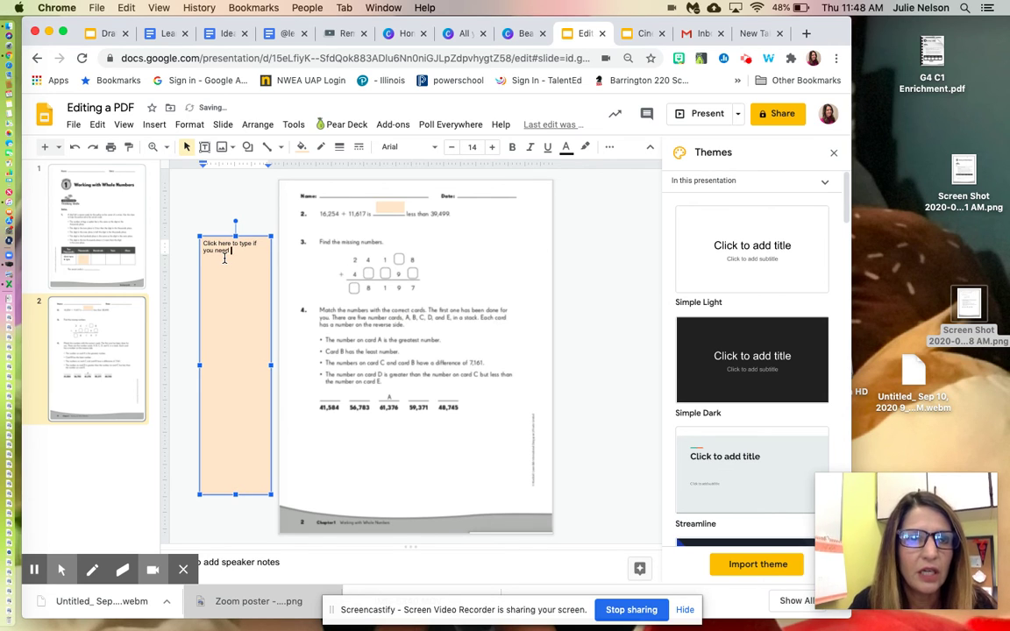
pyautogui.write(' more space.')
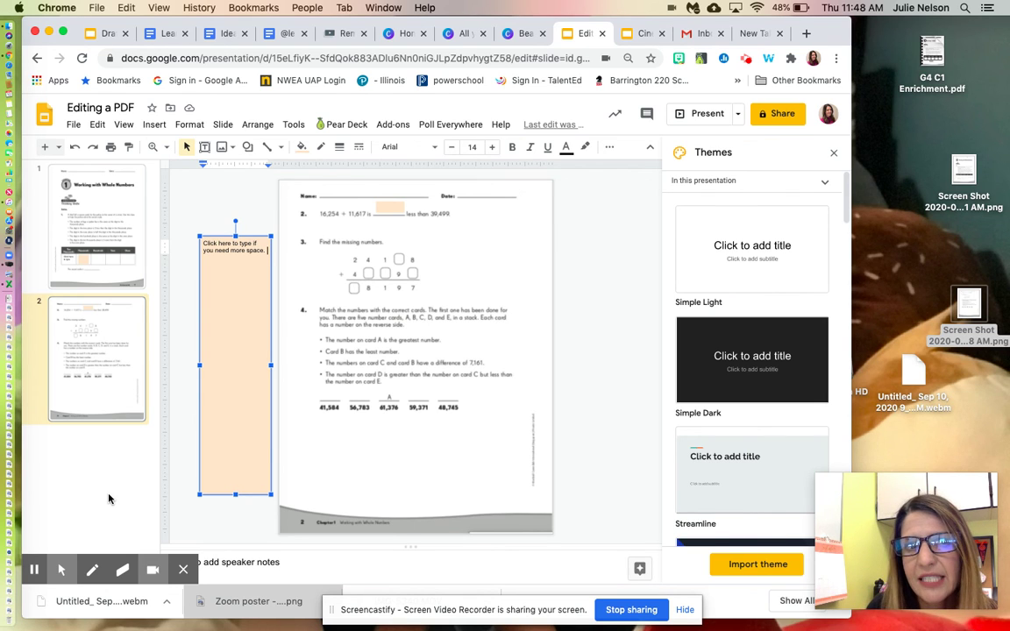
pyautogui.click(382, 209)
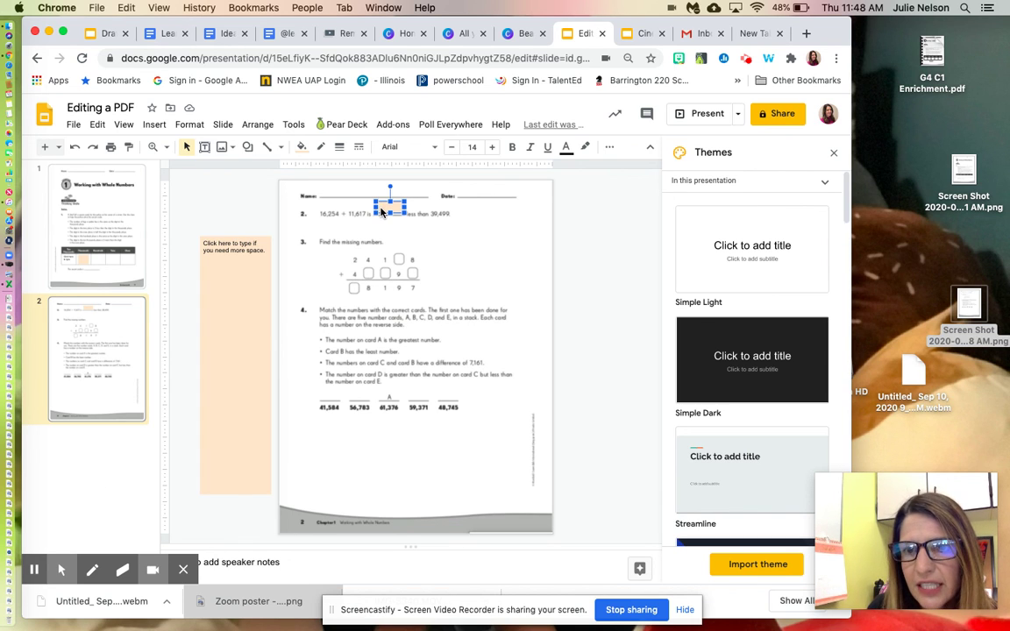